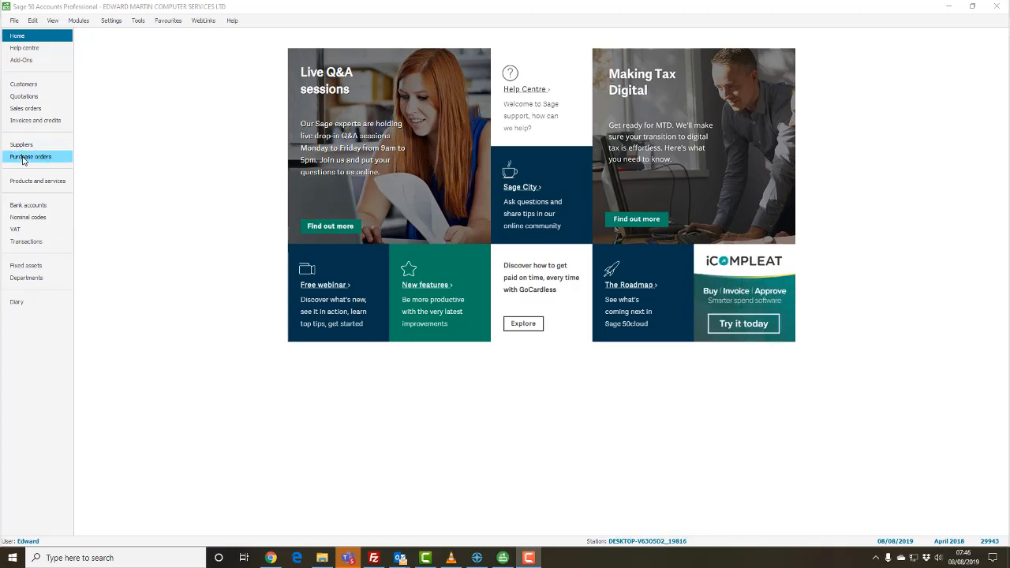
# Step: Open the suppliers list and toggle its record filter on and off
pyautogui.click(21, 147)
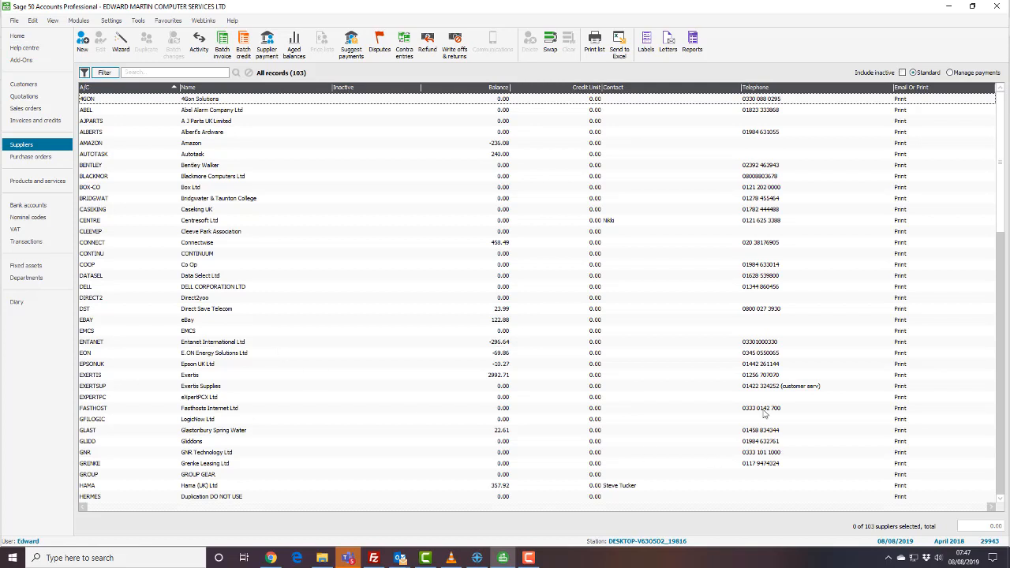
pyautogui.click(84, 72)
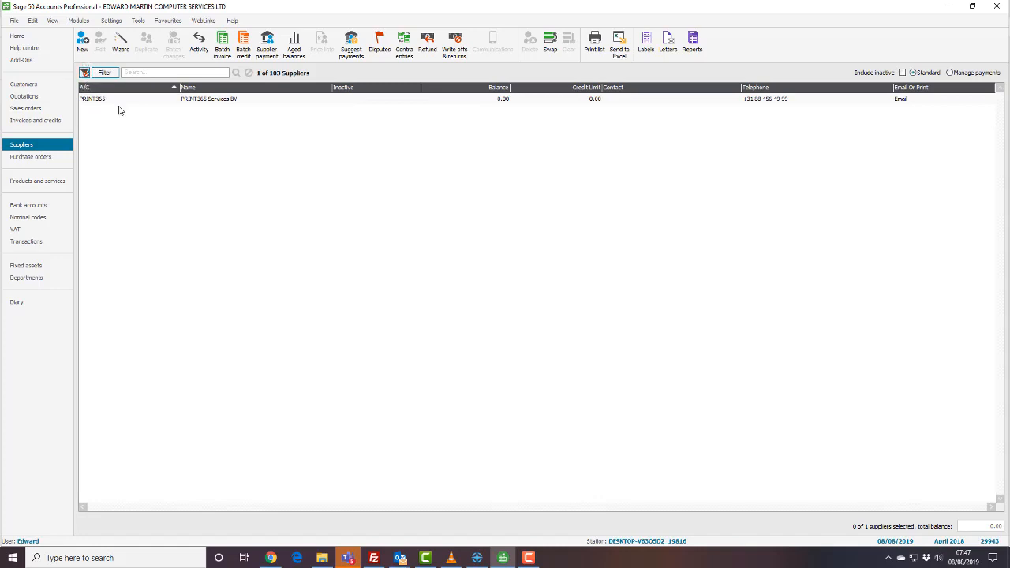
pyautogui.click(84, 72)
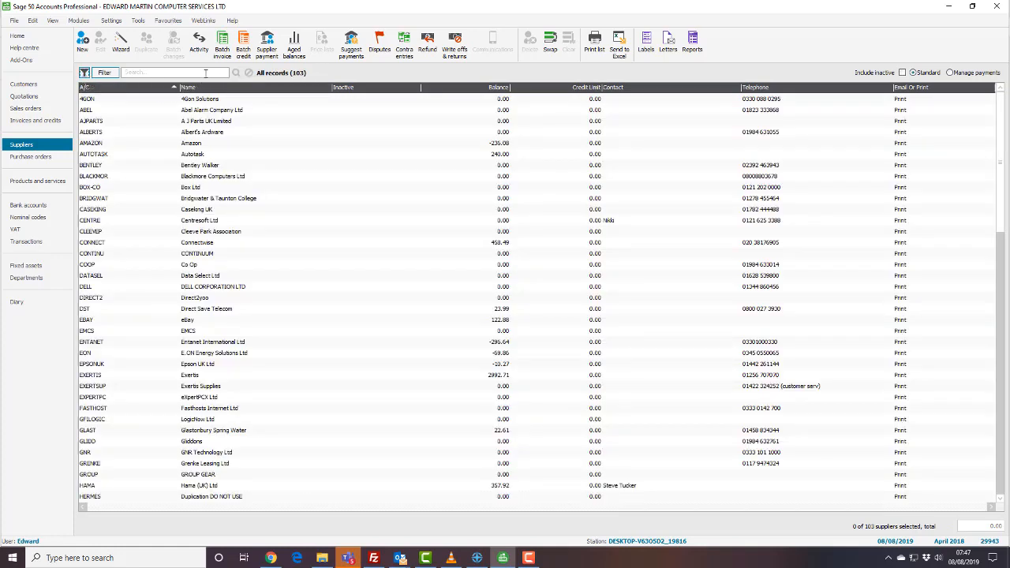
# Step: Start a batch supplier invoice and choose the EXERTIS account for the first line
pyautogui.click(222, 41)
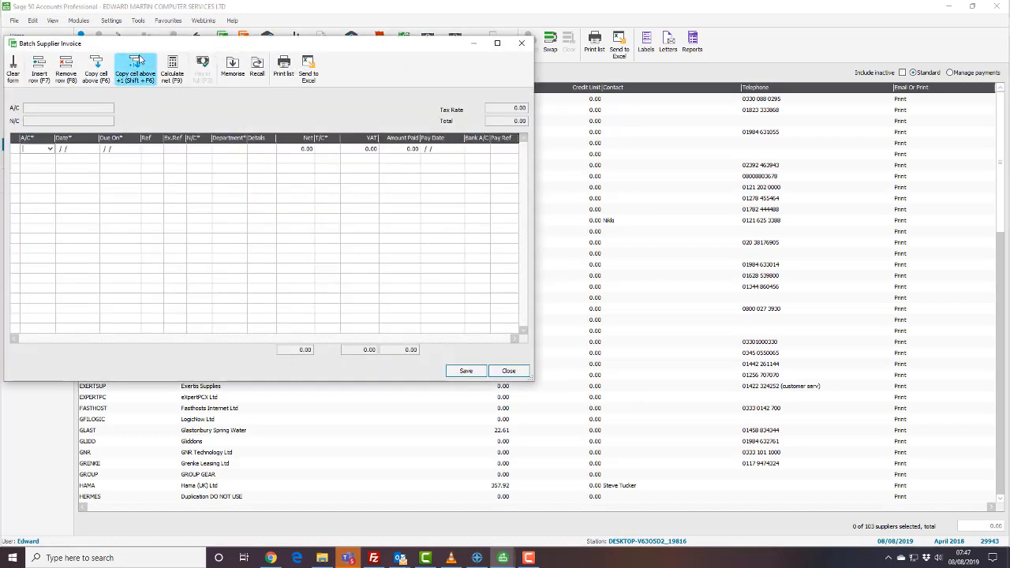
pyautogui.moveTo(144, 49); pyautogui.dragTo(298, 59)
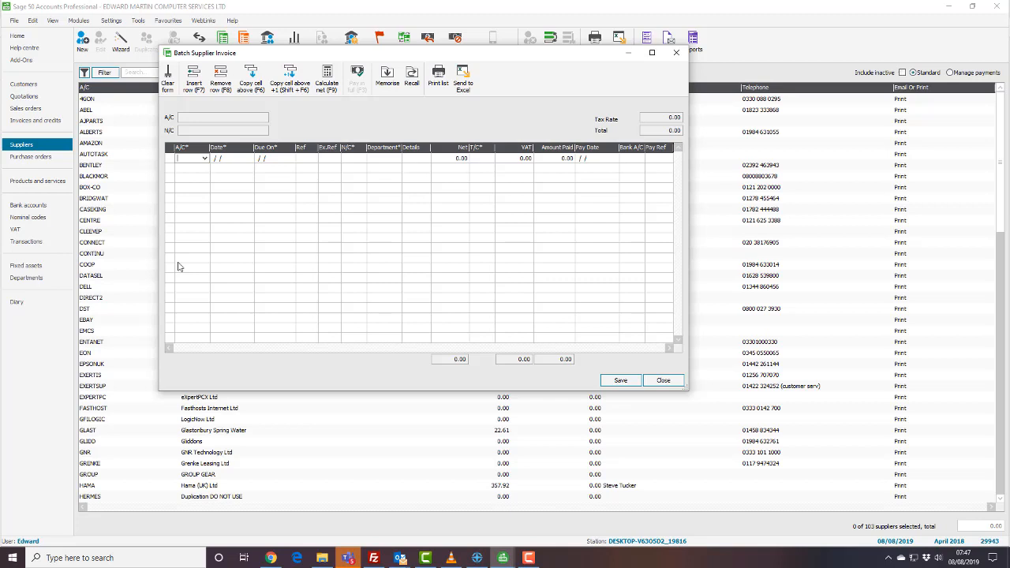
pyautogui.write('e')
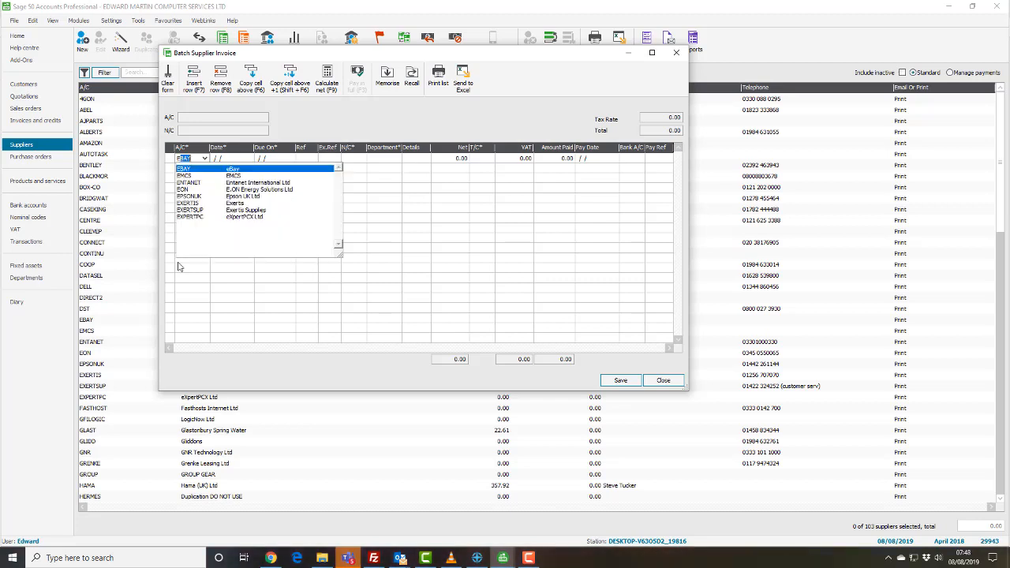
pyautogui.write('x')
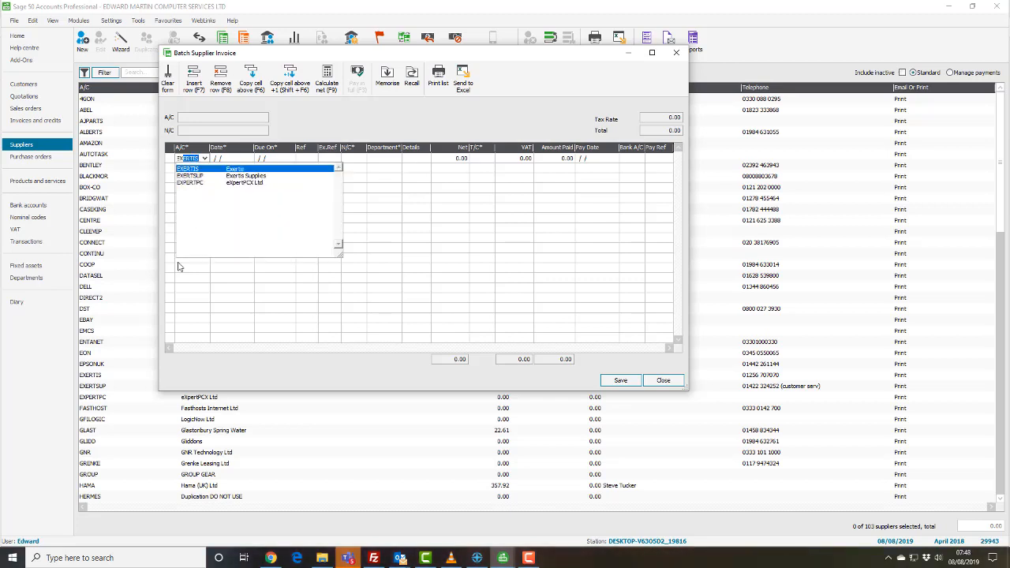
pyautogui.click(212, 171)
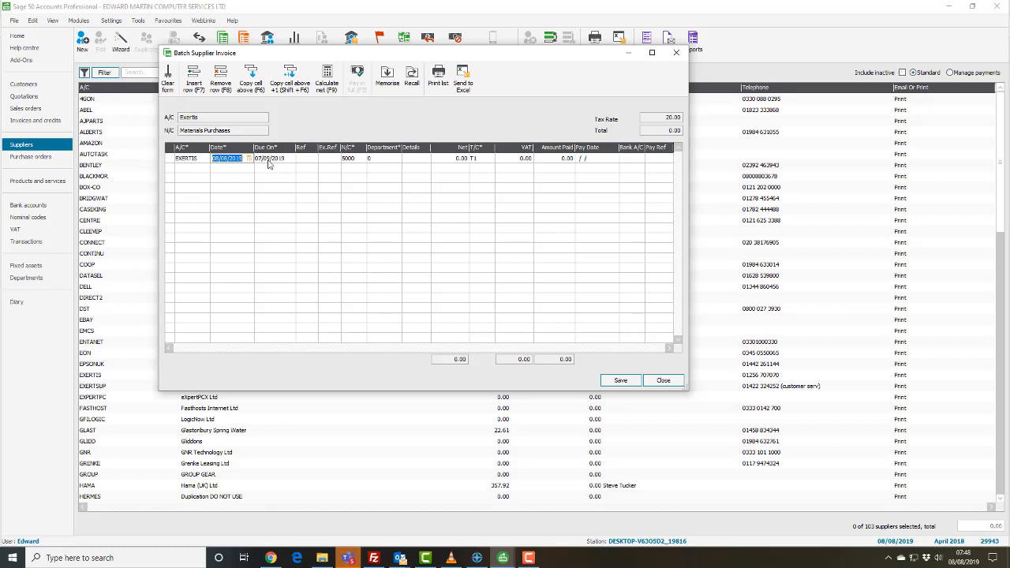
# Step: Enter EXERTIS as the details of the first invoice line
pyautogui.click(300, 162)
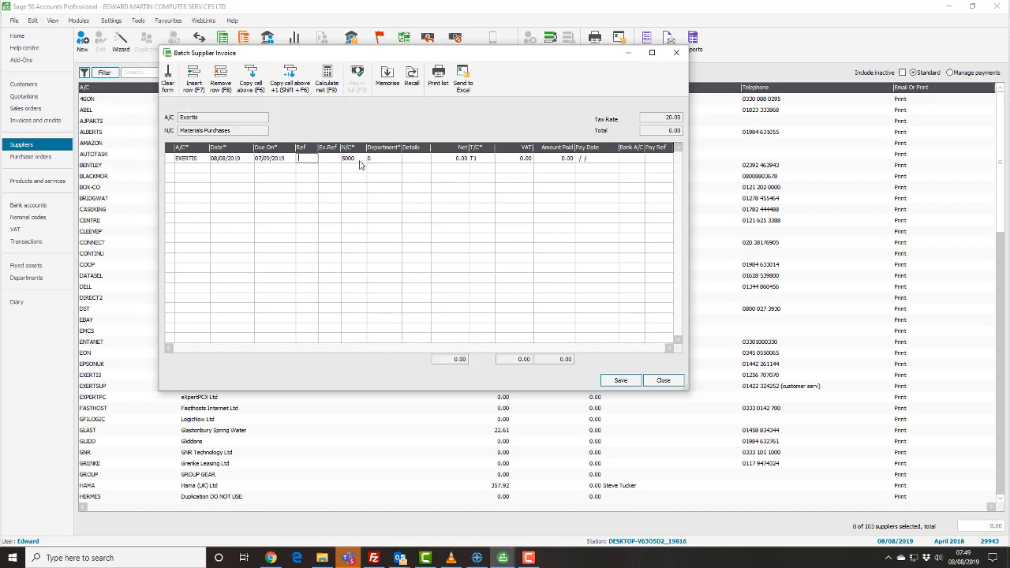
pyautogui.click(409, 164)
pyautogui.write('EXET')
pyautogui.hotkey('shift', 'Tab')
pyautogui.hotkey('shift', 'Tab')
pyautogui.hotkey('shift', 'Tab')
pyautogui.hotkey('shift', 'Tab')
pyautogui.press('Tab')
pyautogui.click(411, 160)
pyautogui.write('EXERT')
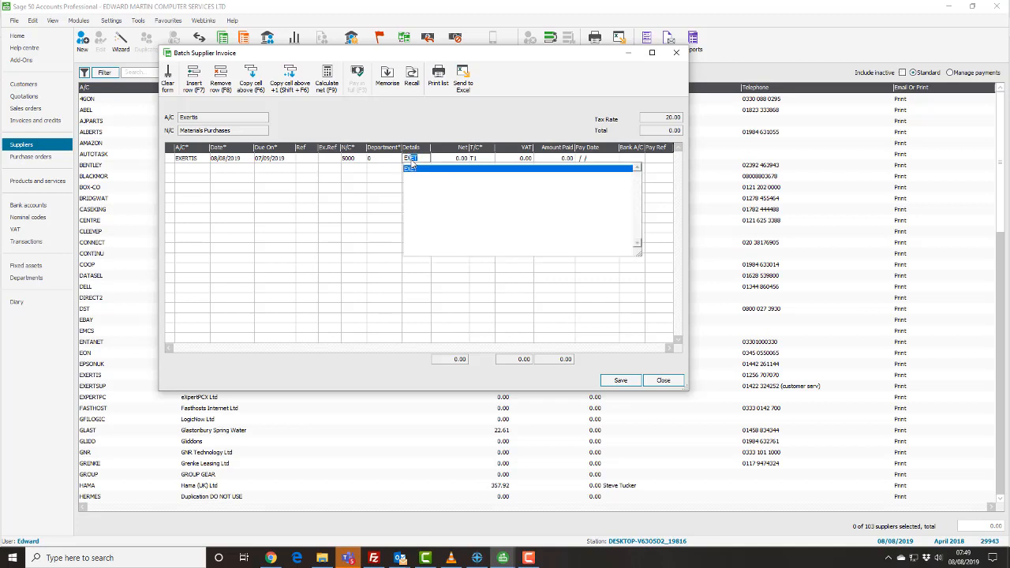
pyautogui.write('IS')
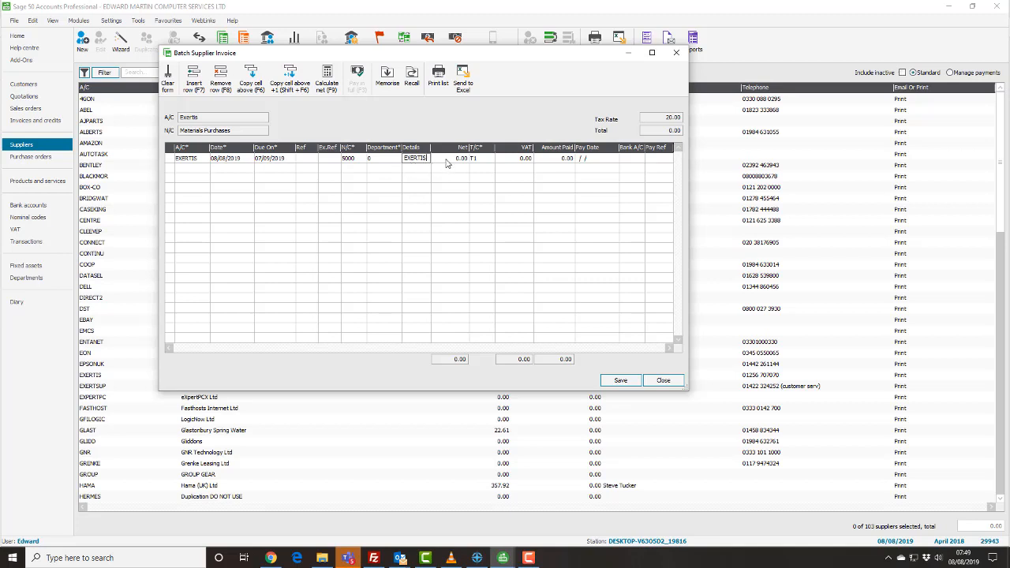
# Step: Set the net amount of the first EXERTIS line to 100.00
pyautogui.click(446, 160)
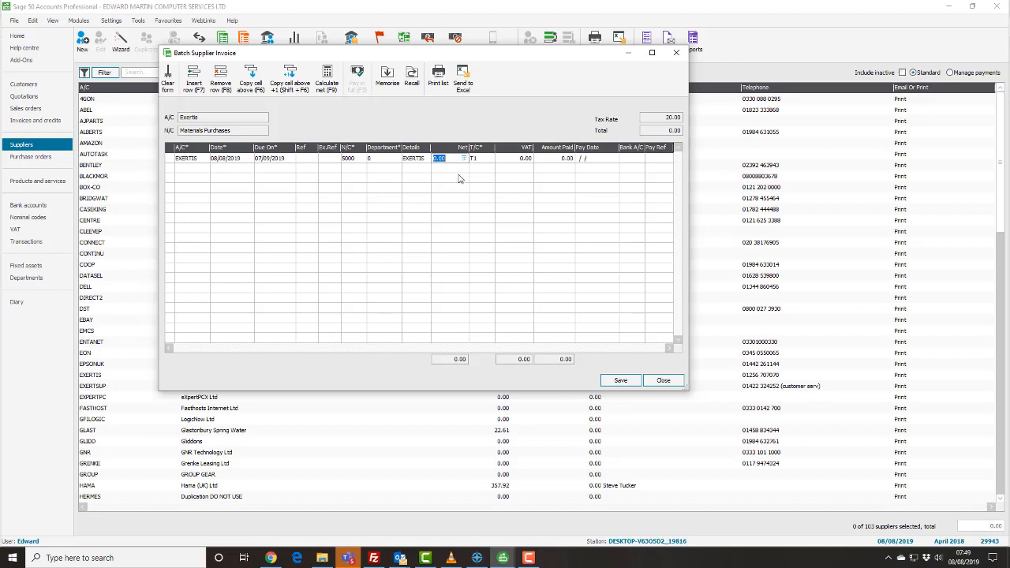
pyautogui.write('100')
pyautogui.press('Tab')
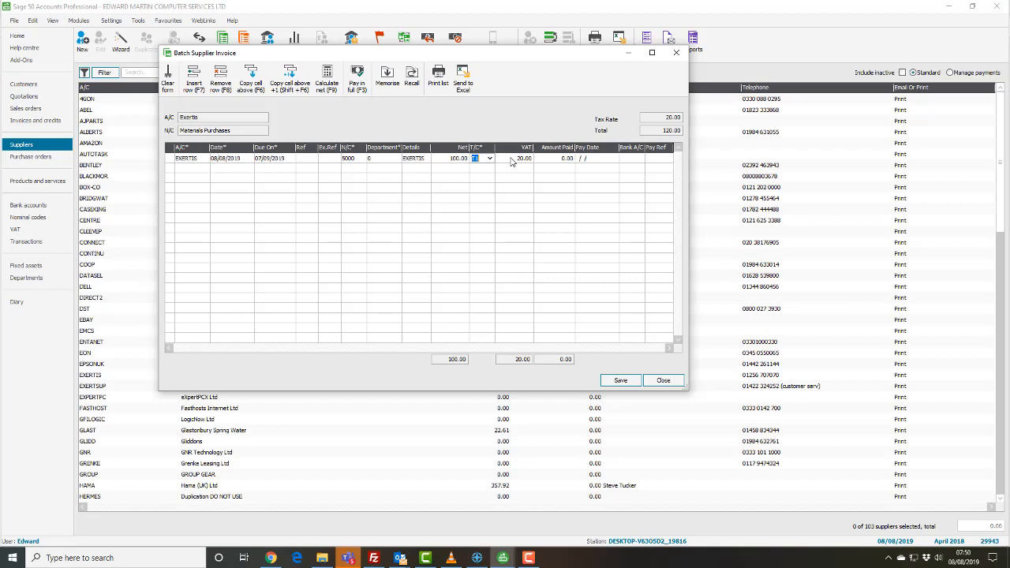
# Step: Add a second line by copying the EXERTIS account from the line above, and assign it nominal code 5005 Software Subscription
pyautogui.click(184, 169)
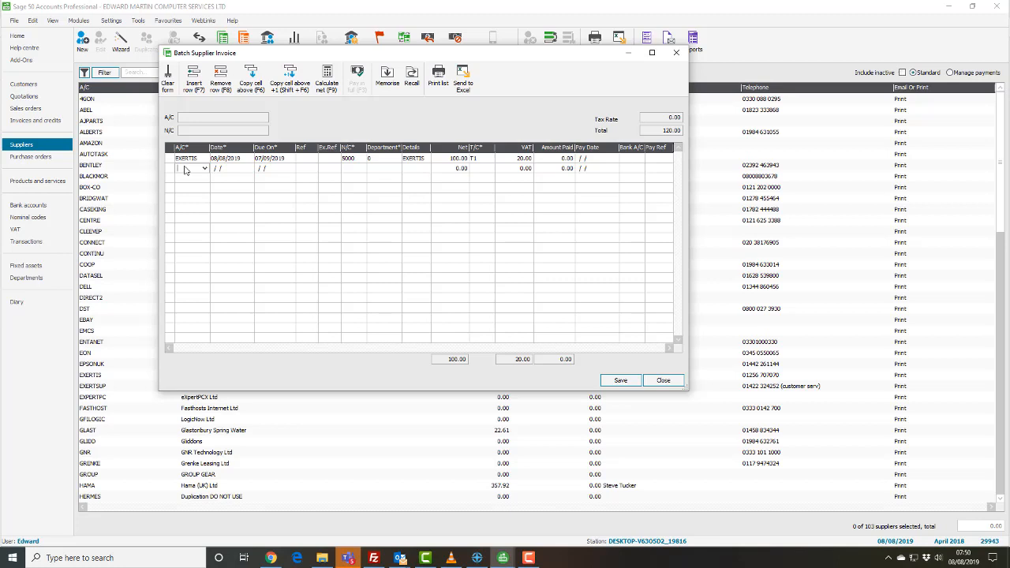
pyautogui.press('F6')
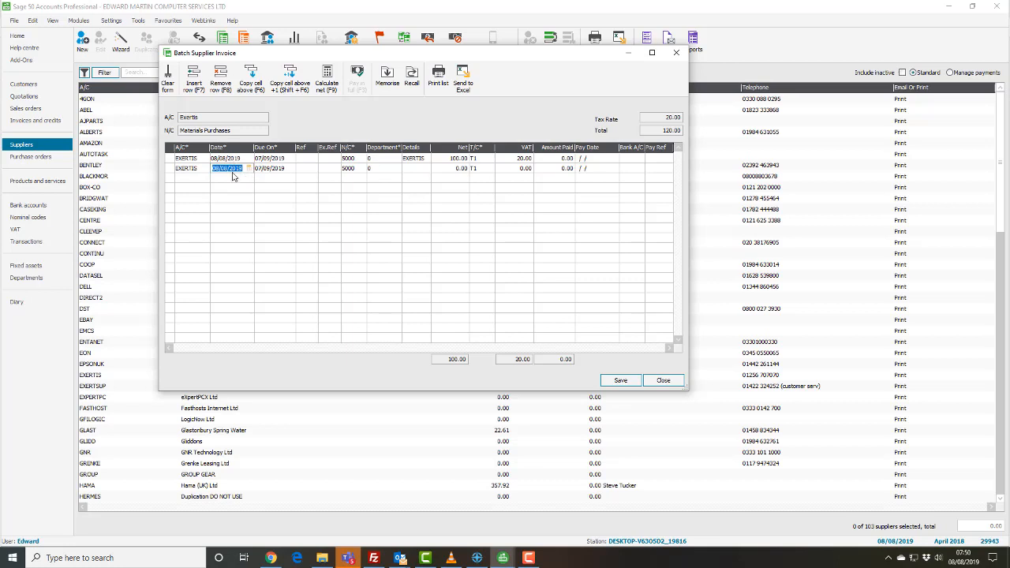
pyautogui.click(308, 170)
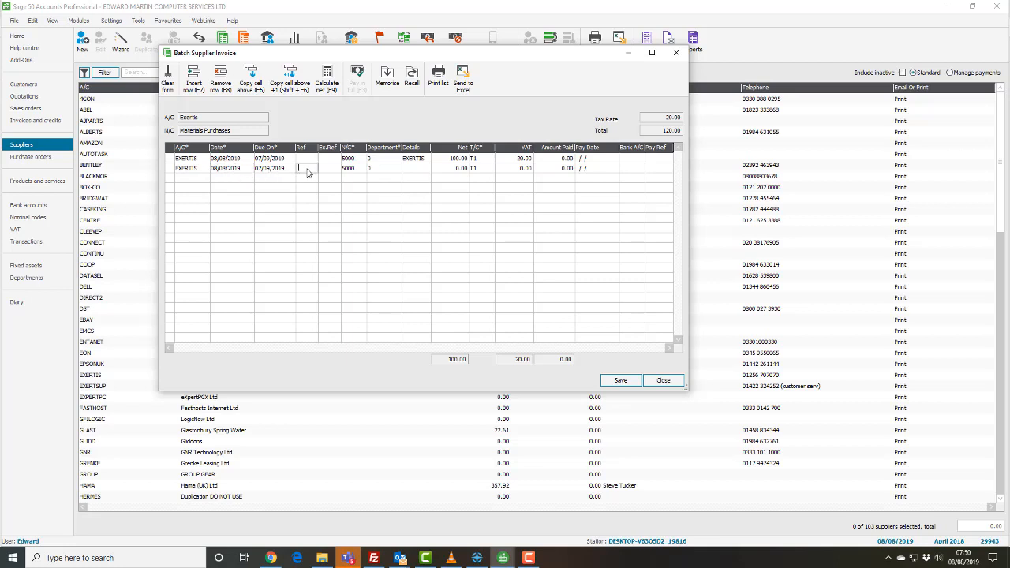
pyautogui.click(353, 172)
pyautogui.click(361, 168)
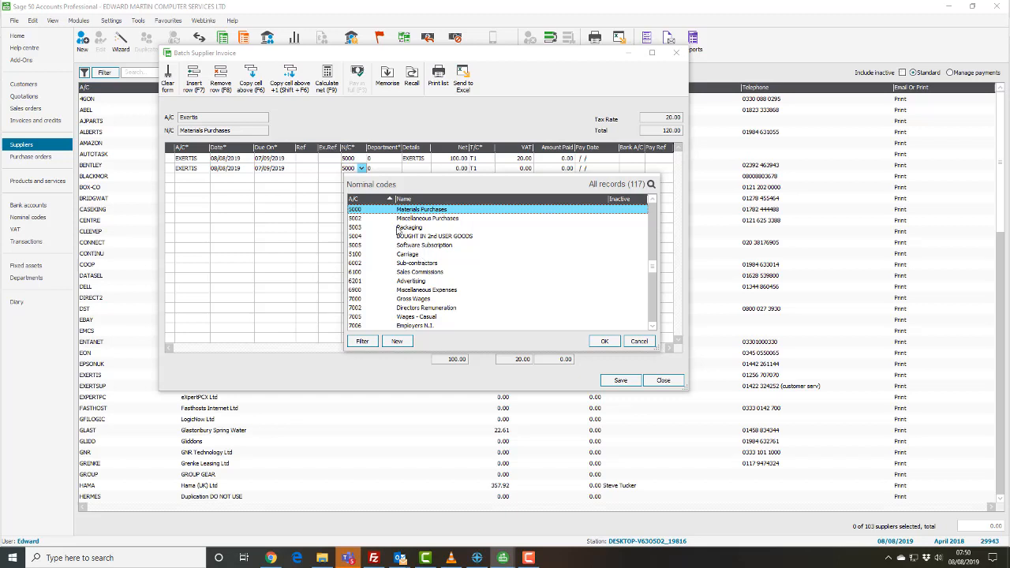
pyautogui.click(359, 245)
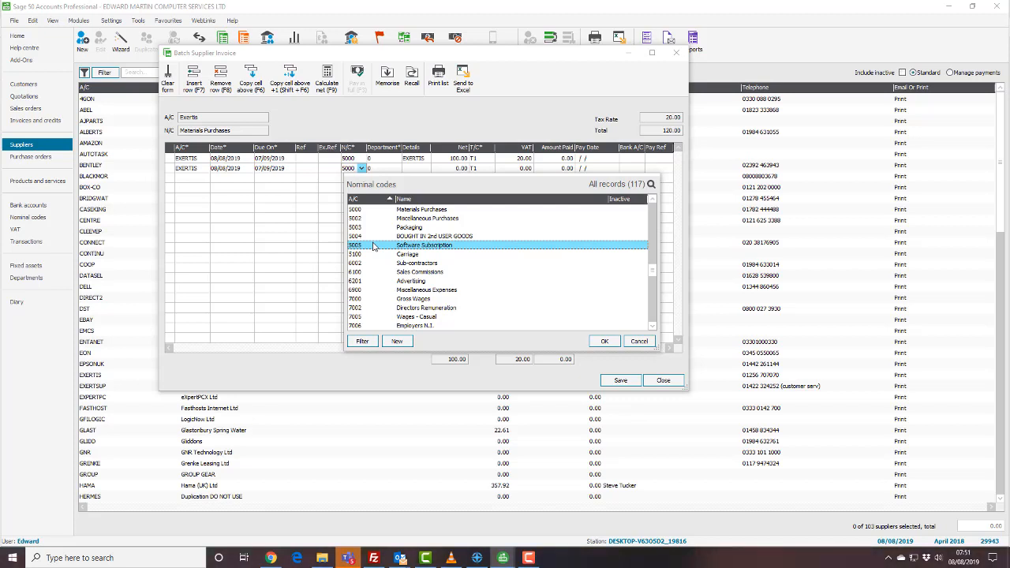
pyautogui.click(599, 341)
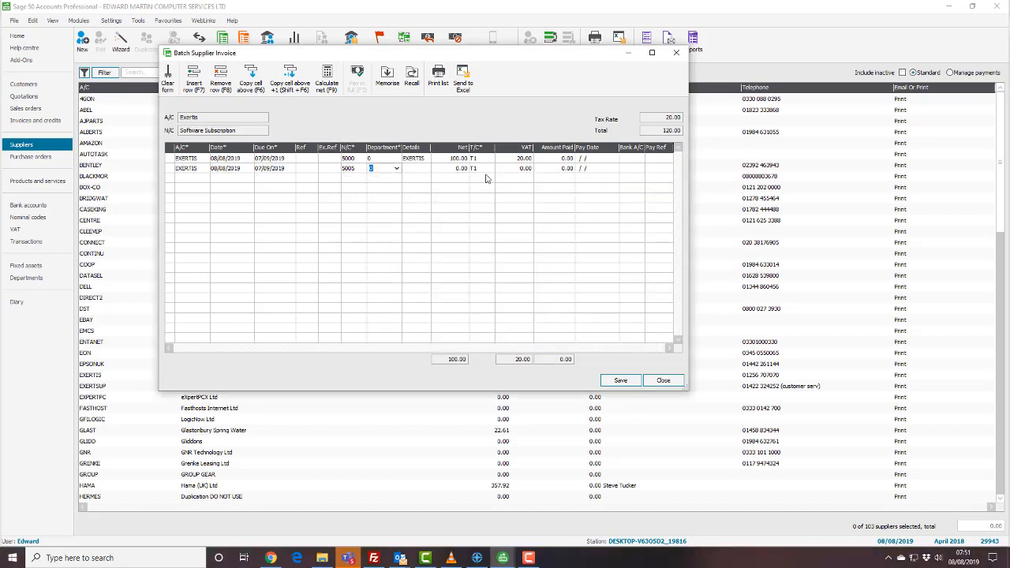
# Step: Set the second EXERTIS line's net amount to 200.00, try a VAT amount of 39.99 and clear it
pyautogui.click(444, 169)
pyautogui.write('20')
pyautogui.press('Tab')
pyautogui.click(529, 171)
pyautogui.write('39.99')
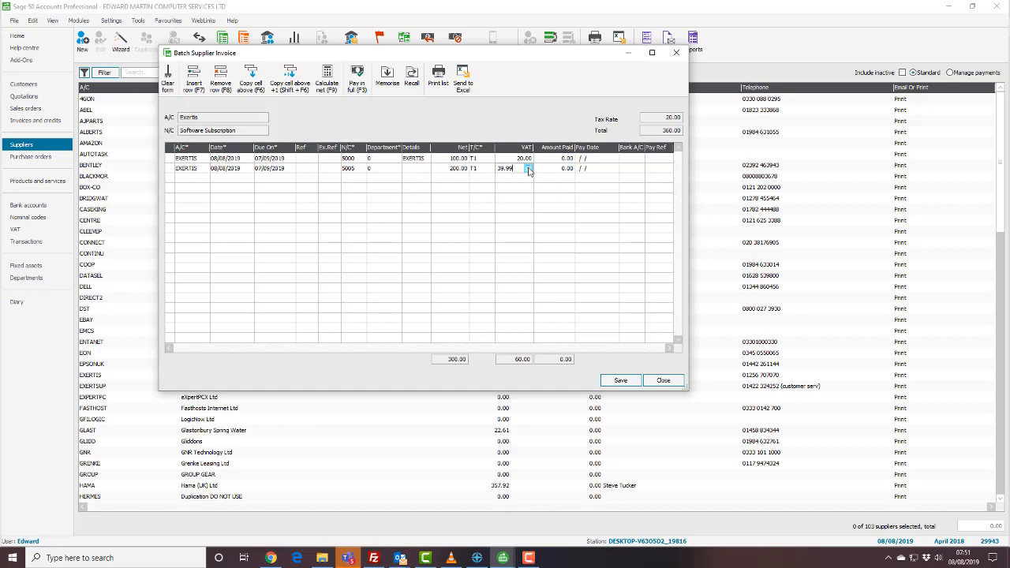
pyautogui.press('BackSpace')
pyautogui.press('BackSpace')
pyautogui.press('BackSpace')
pyautogui.press('BackSpace')
pyautogui.press('BackSpace')
# Step: Add a new invoice line for the EON supplier account and open its nominal code list
pyautogui.click(198, 183)
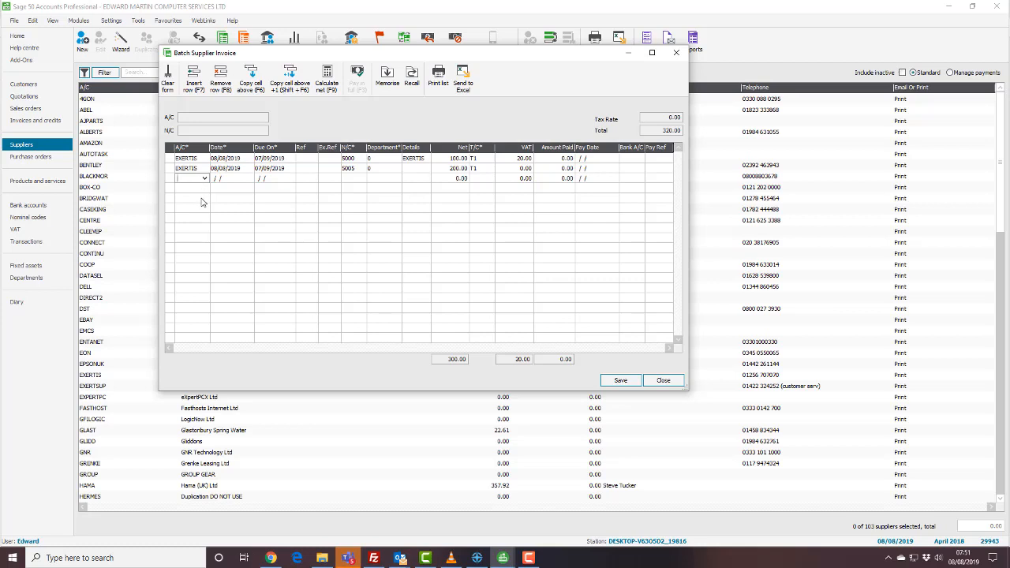
pyautogui.write('EON')
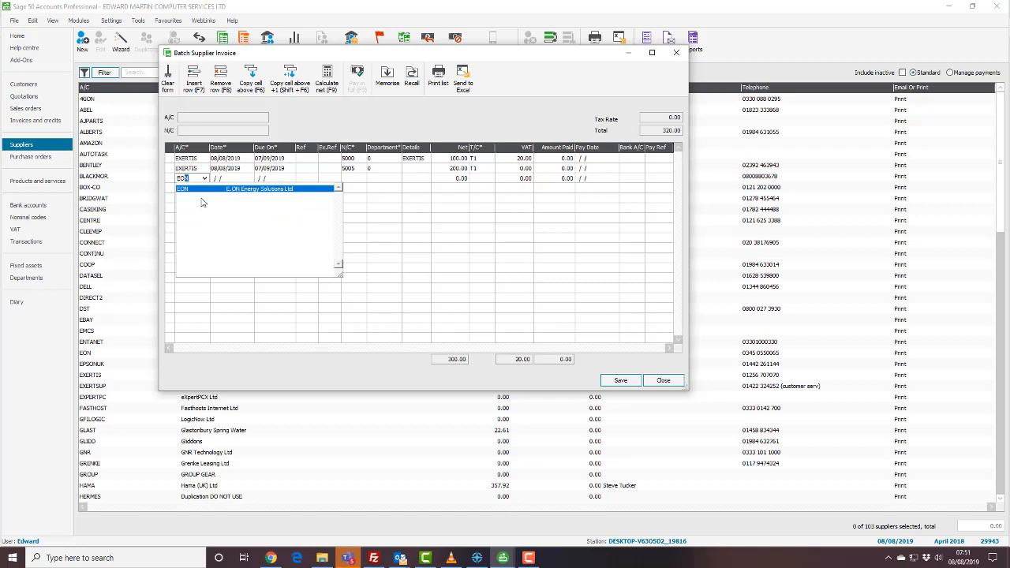
pyautogui.click(190, 190)
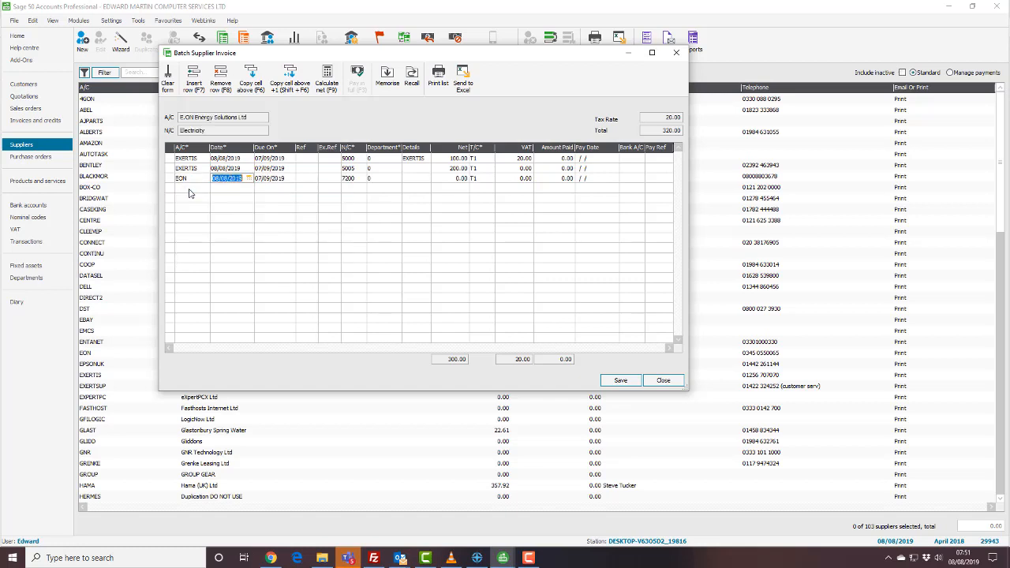
pyautogui.click(237, 169)
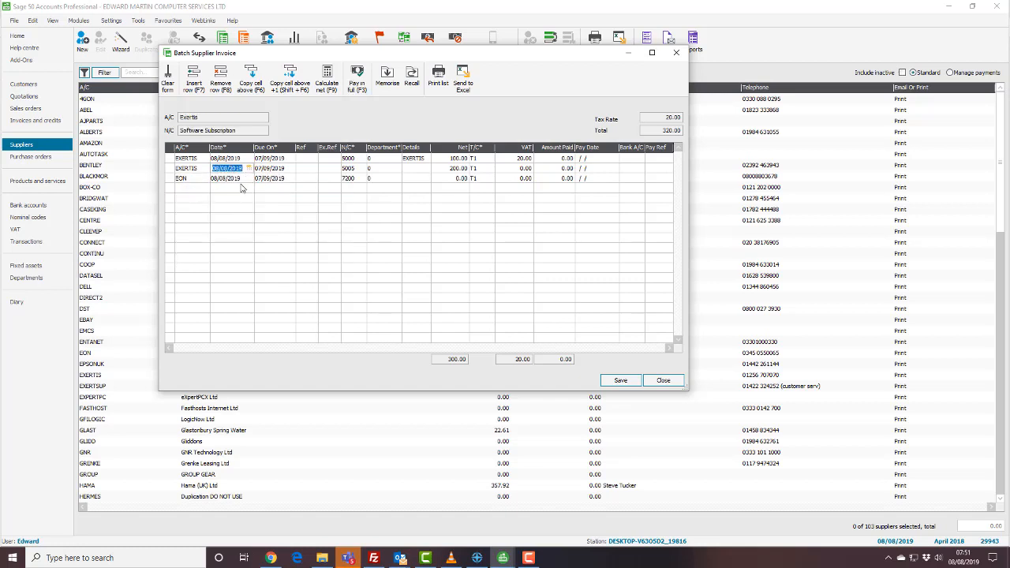
pyautogui.click(304, 180)
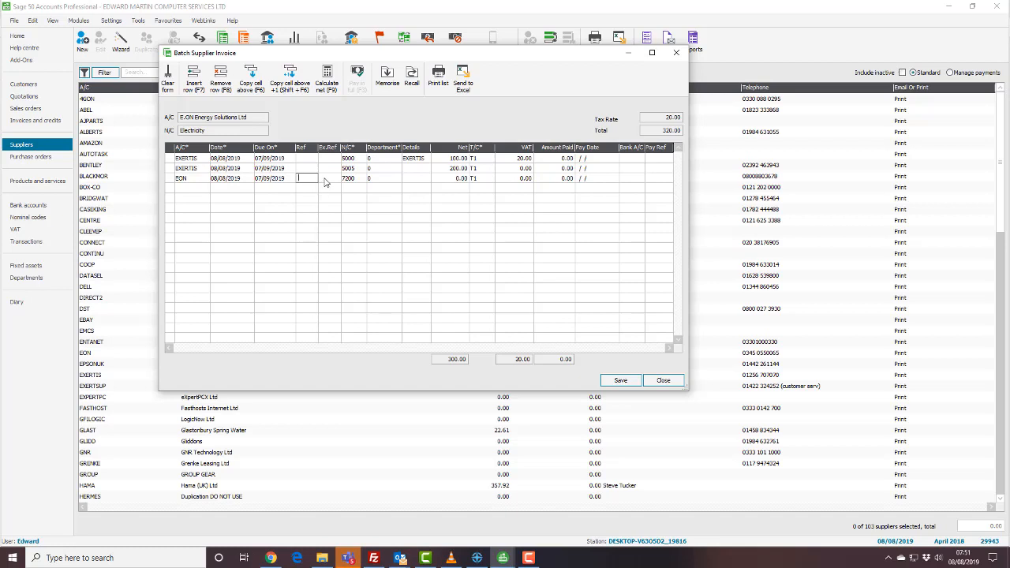
pyautogui.click(324, 182)
pyautogui.click(349, 179)
pyautogui.click(361, 178)
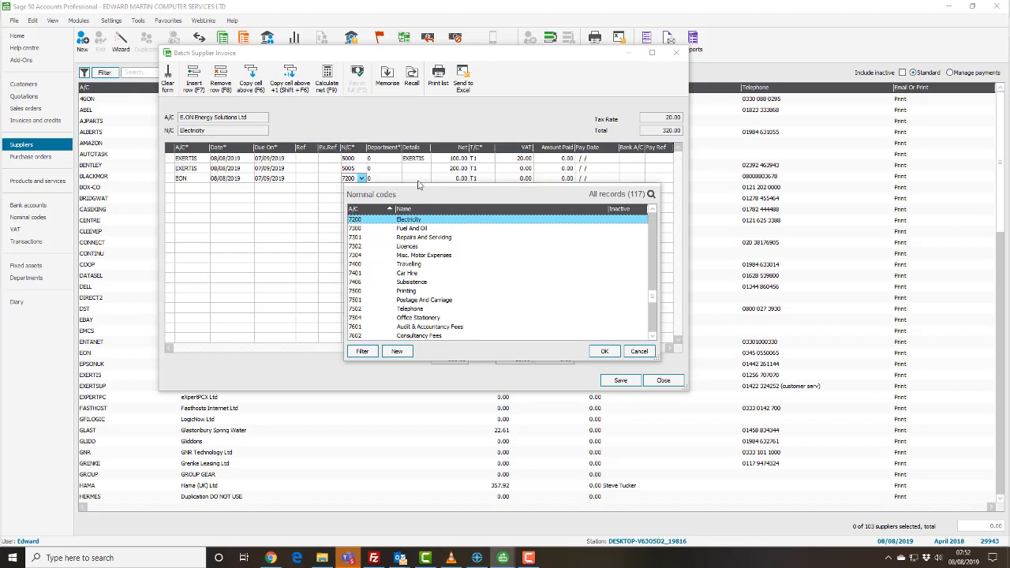
# Step: Enter EON as the details of the EON line and set its net amount to 100.00
pyautogui.click(419, 183)
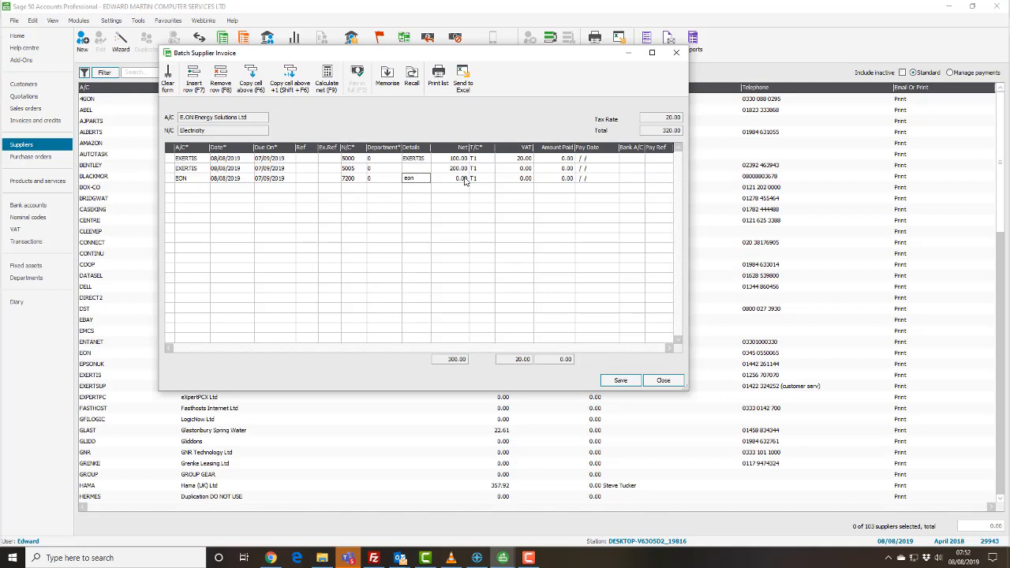
pyautogui.moveTo(419, 183); pyautogui.dragTo(368, 186)
pyautogui.write('EON')
pyautogui.click(448, 182)
pyautogui.write('100')
pyautogui.click(473, 169)
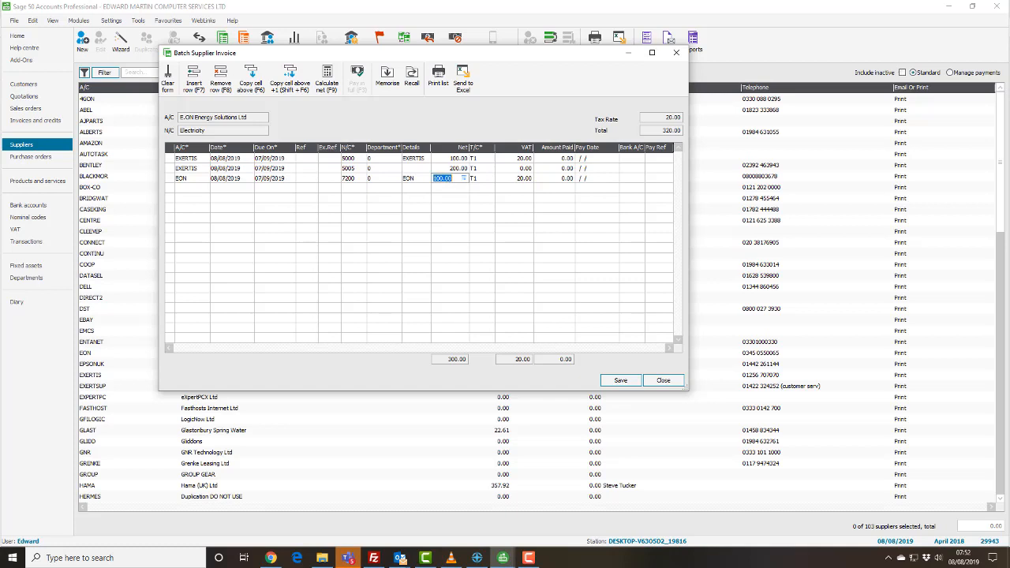
# Step: Examine the available tax codes and their rates for the EON line
pyautogui.click(479, 181)
pyautogui.click(490, 179)
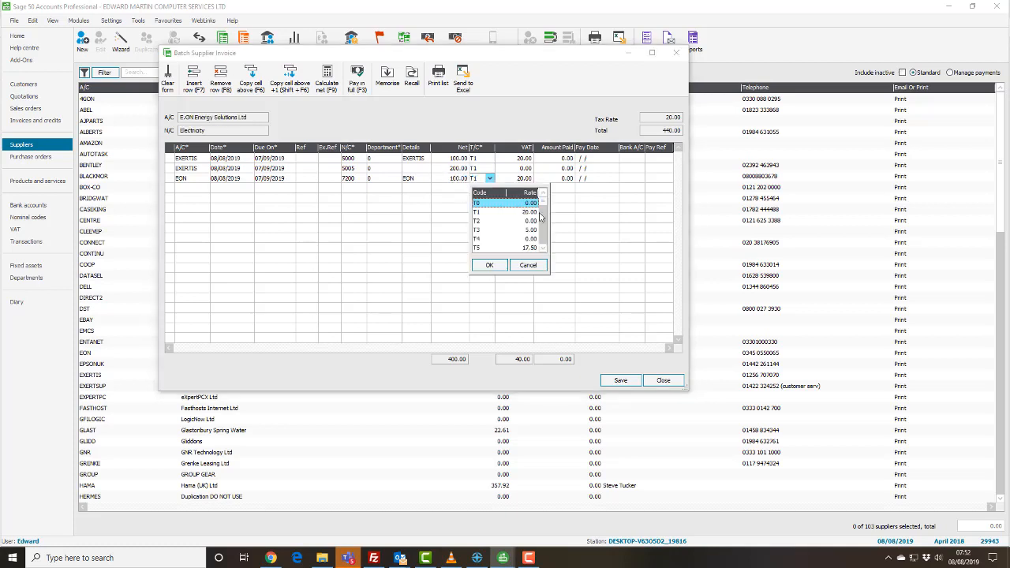
pyautogui.click(543, 249)
pyautogui.click(543, 249)
pyautogui.click(543, 249)
pyautogui.click(543, 249)
pyautogui.click(543, 249)
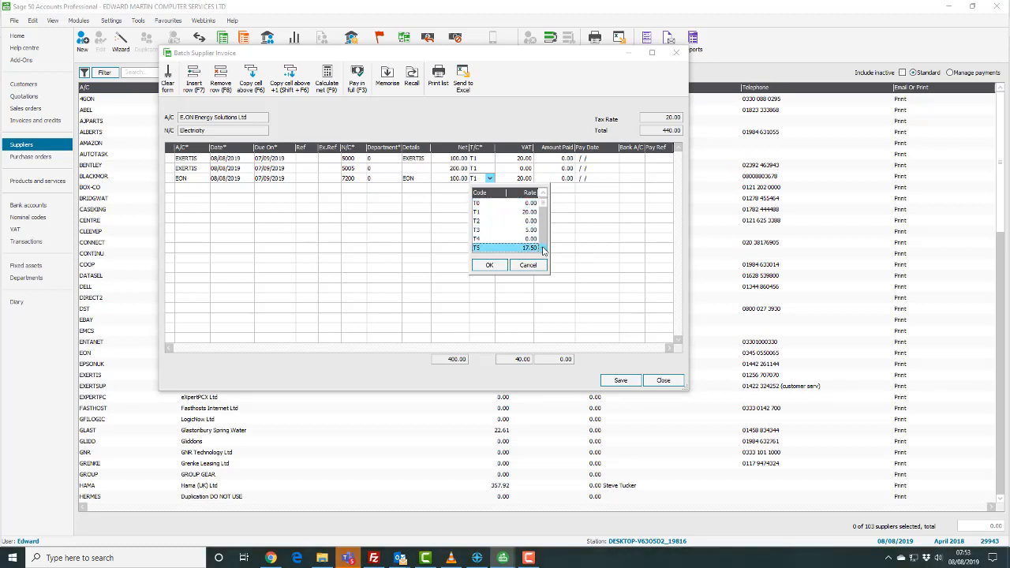
pyautogui.click(543, 250)
pyautogui.click(543, 250)
pyautogui.click(543, 250)
pyautogui.click(543, 249)
pyautogui.click(543, 250)
pyautogui.click(543, 249)
pyautogui.click(543, 250)
pyautogui.scroll(11, 543, 251)
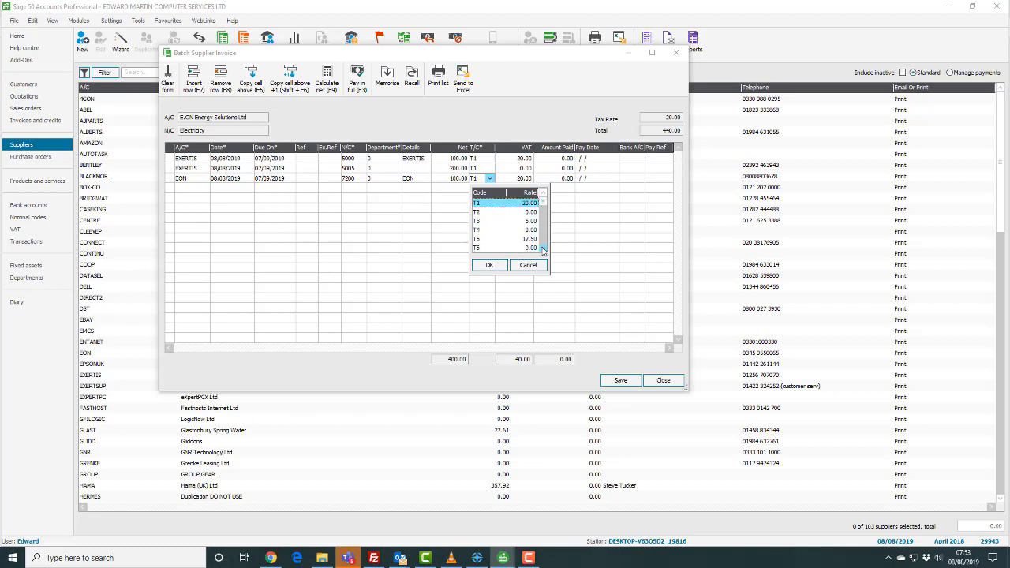
pyautogui.scroll(1, 543, 251)
pyautogui.click(196, 192)
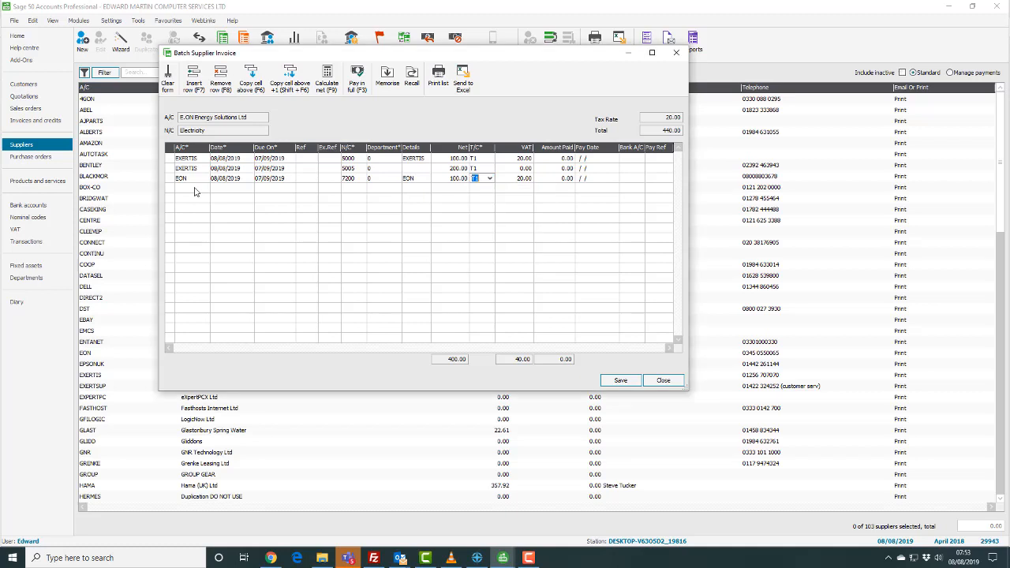
pyautogui.click(488, 192)
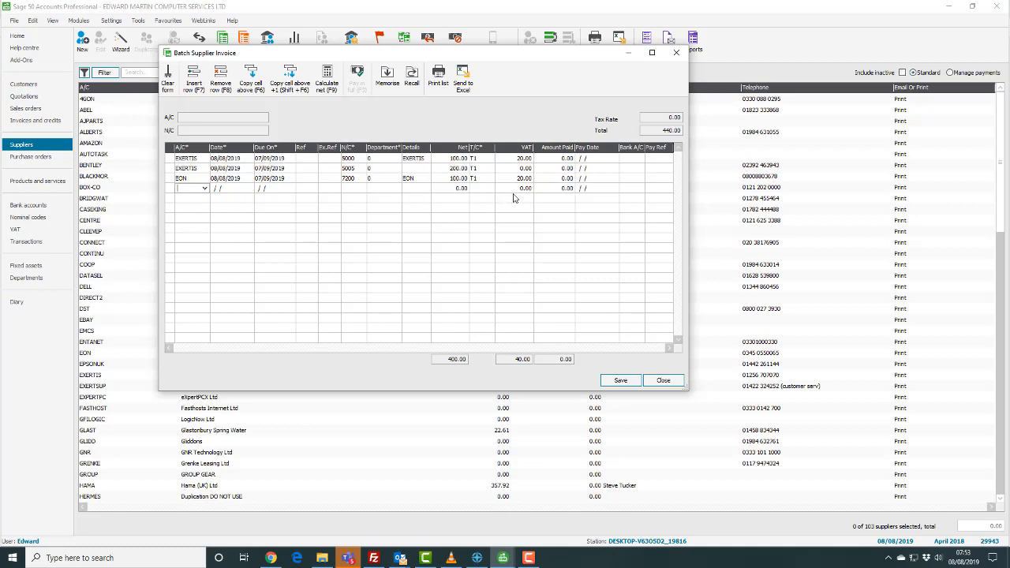
# Step: Remove the second EXERTIS line, and insert and remove a blank row above the EON line
pyautogui.click(272, 172)
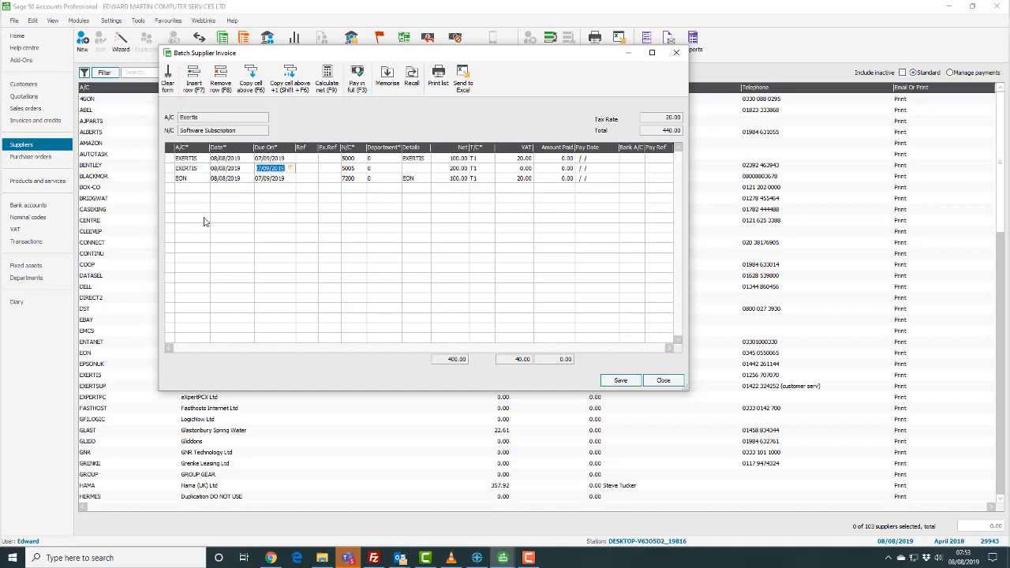
pyautogui.press('F8')
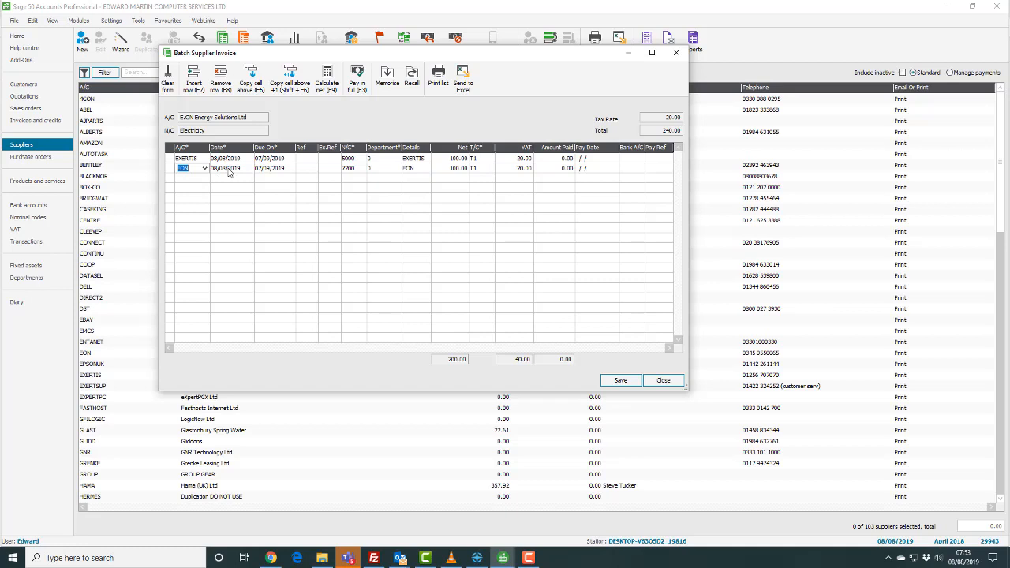
pyautogui.press('F7')
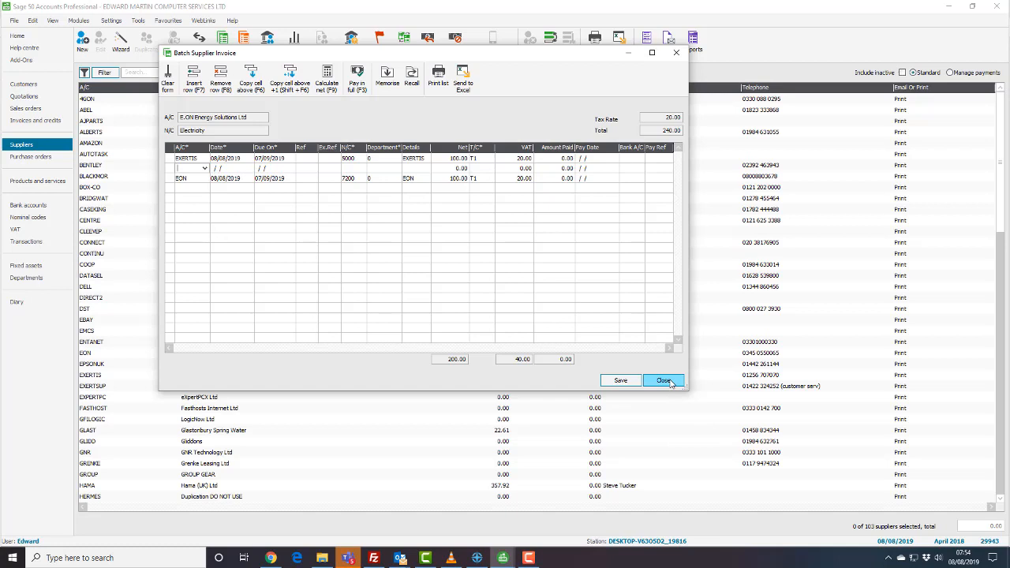
pyautogui.press('F8')
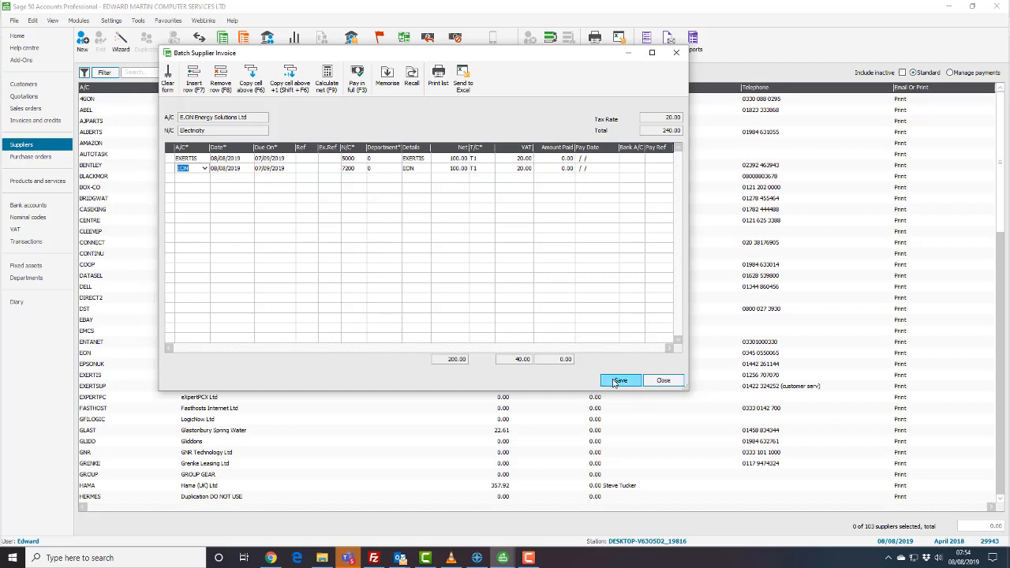